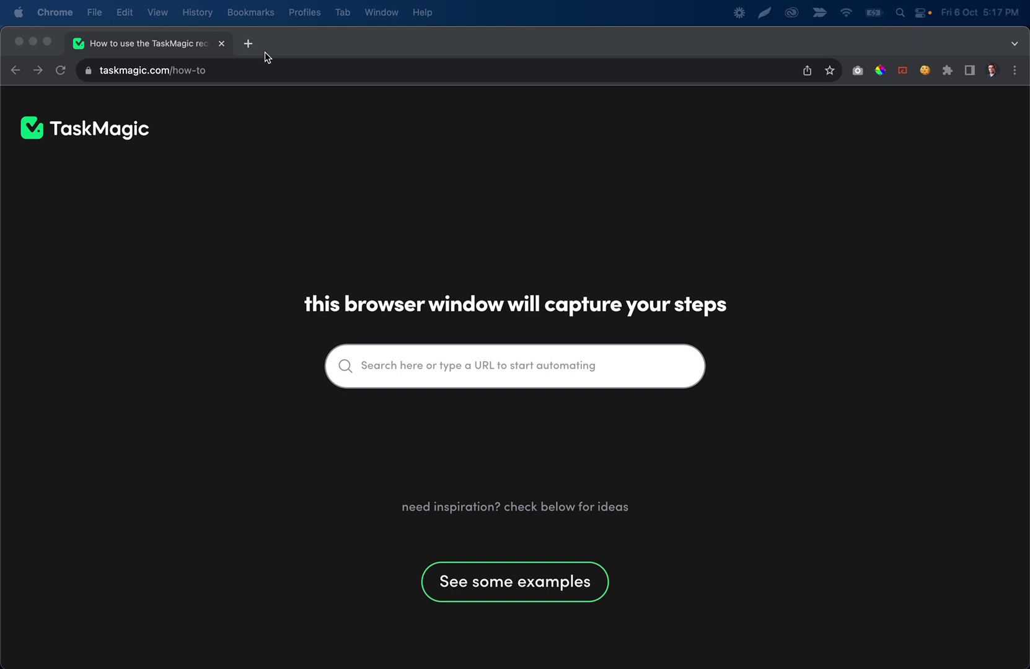
Step: Review the taskmagic.com how-to page in Chrome, selecting its heading and search box
left_click(303, 306)
left_click(767, 303, "shift")
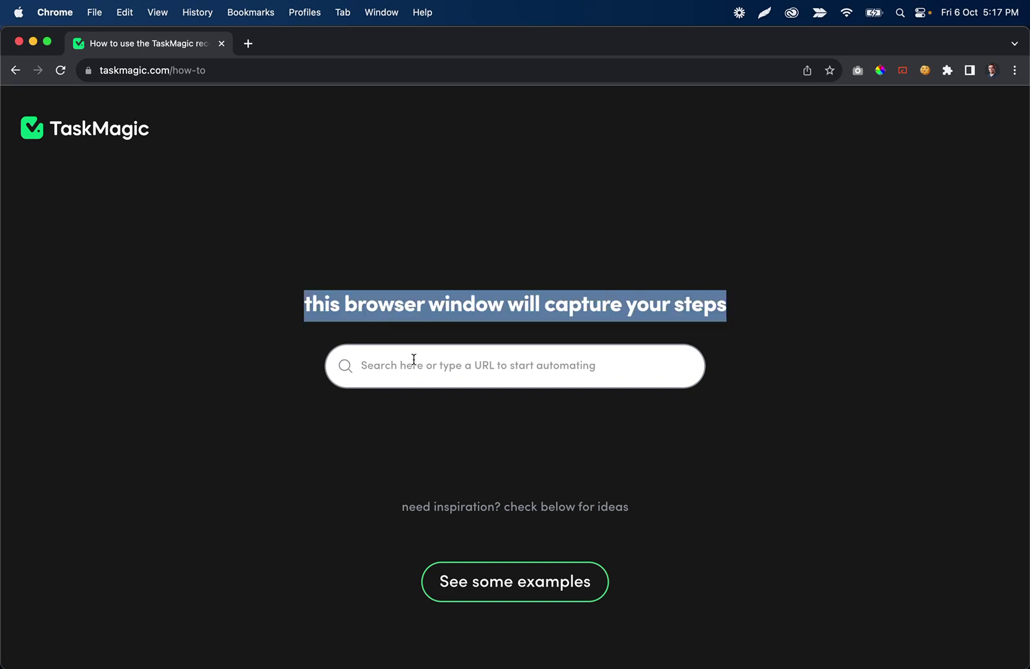
left_click(375, 370)
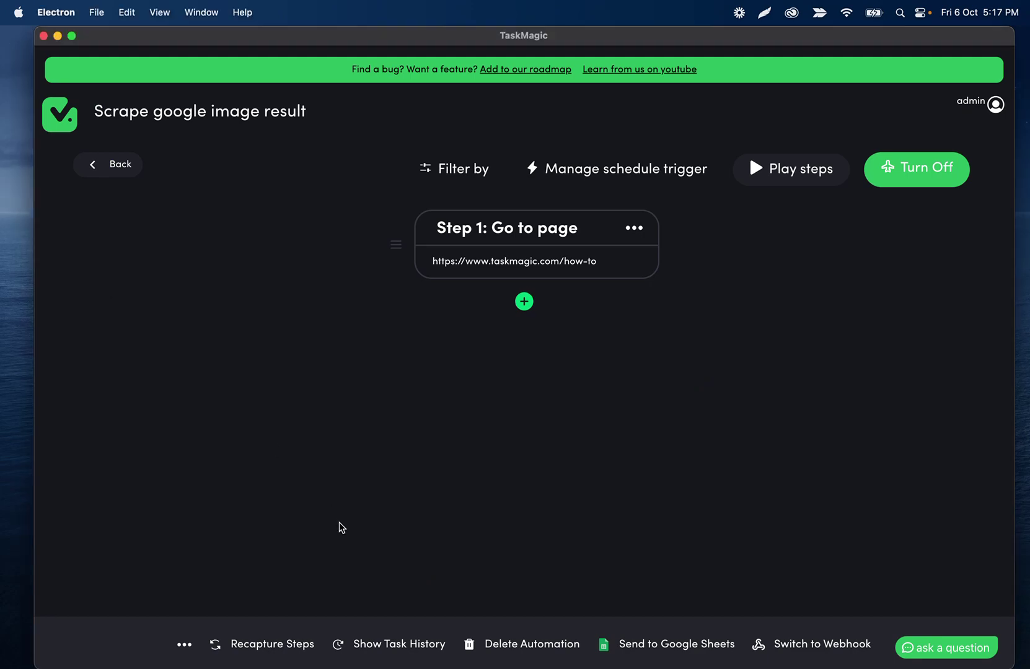
Step: Recapture steps in a new recording window and complete the Starting URL to taskmagic.com/how-to
left_click(278, 645)
left_click(556, 347)
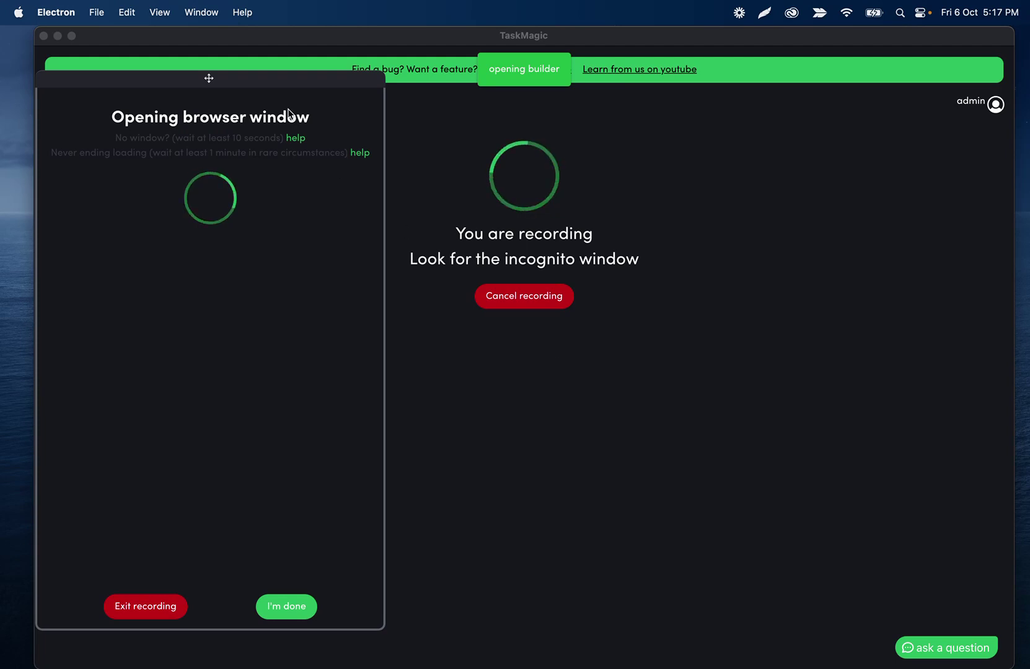
left_click_drag(269, 83, 248, 57)
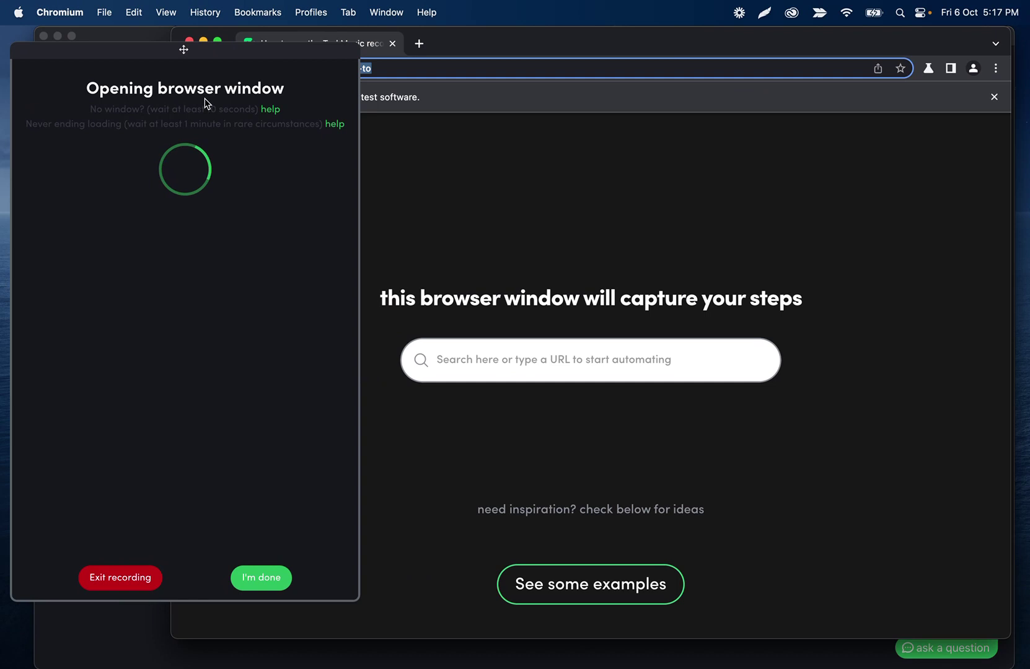
left_click(197, 242)
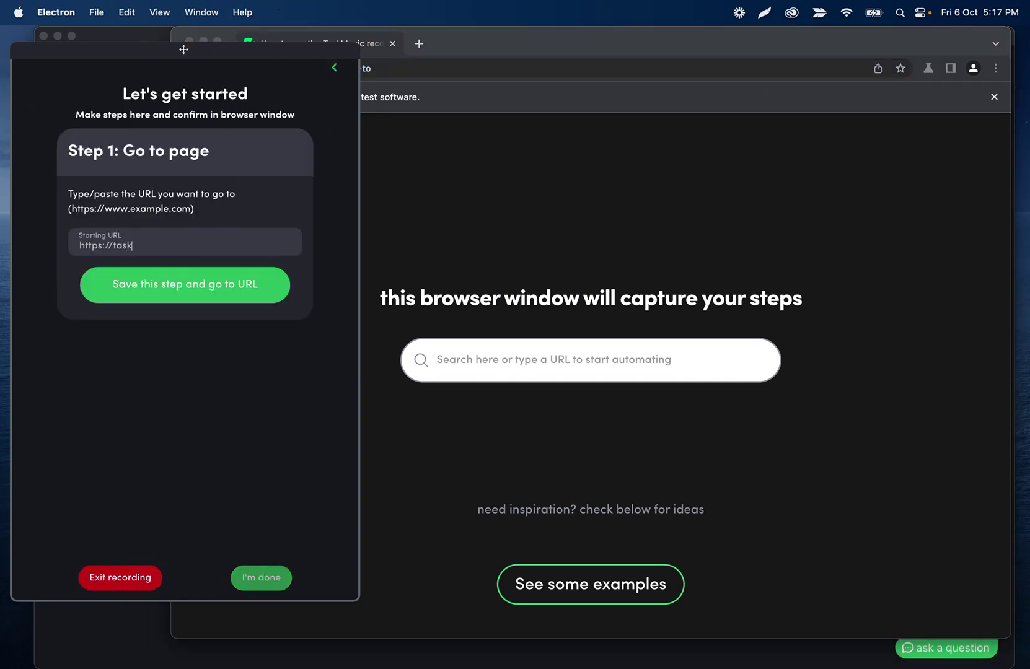
type("taskmagic.com/how-to")
Step: Save the how-to URL as Step 1, then add a single Scrape step capturing the page heading
left_click(192, 276)
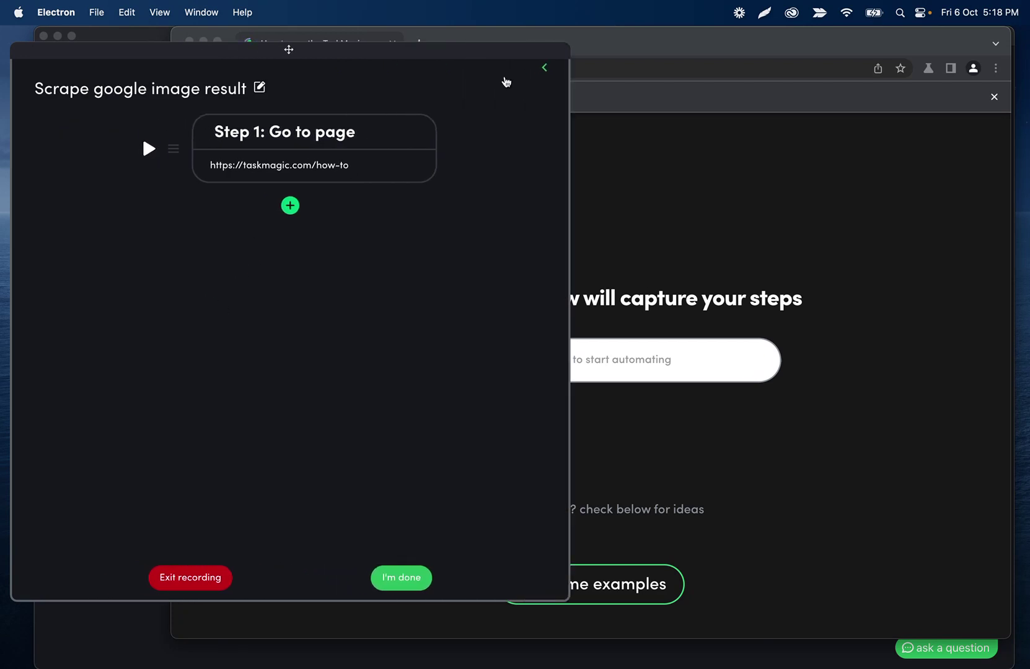
left_click(290, 206)
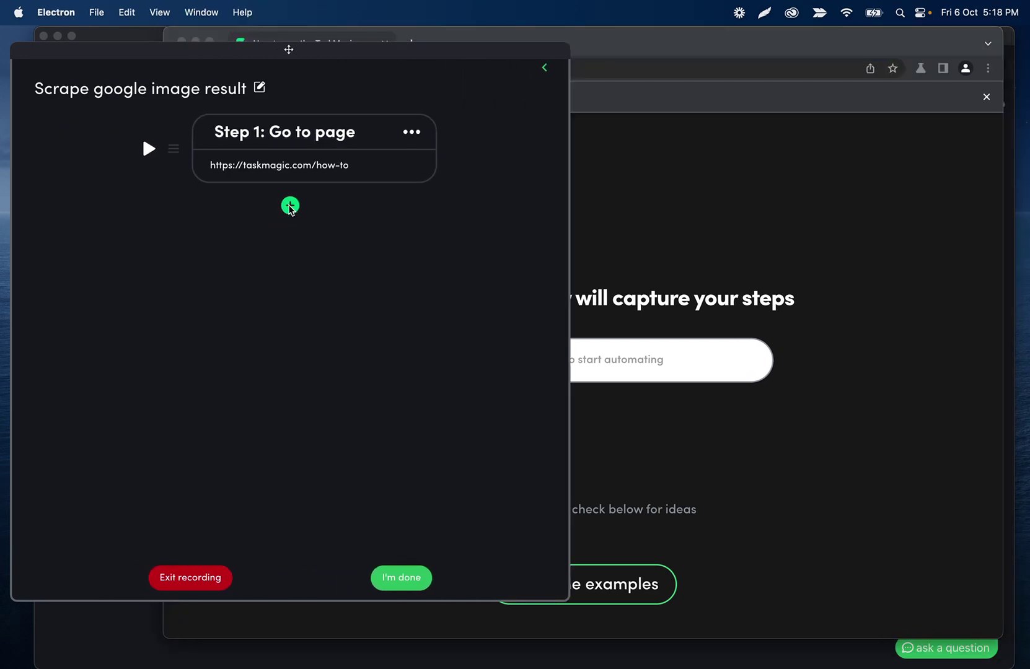
left_click(251, 216)
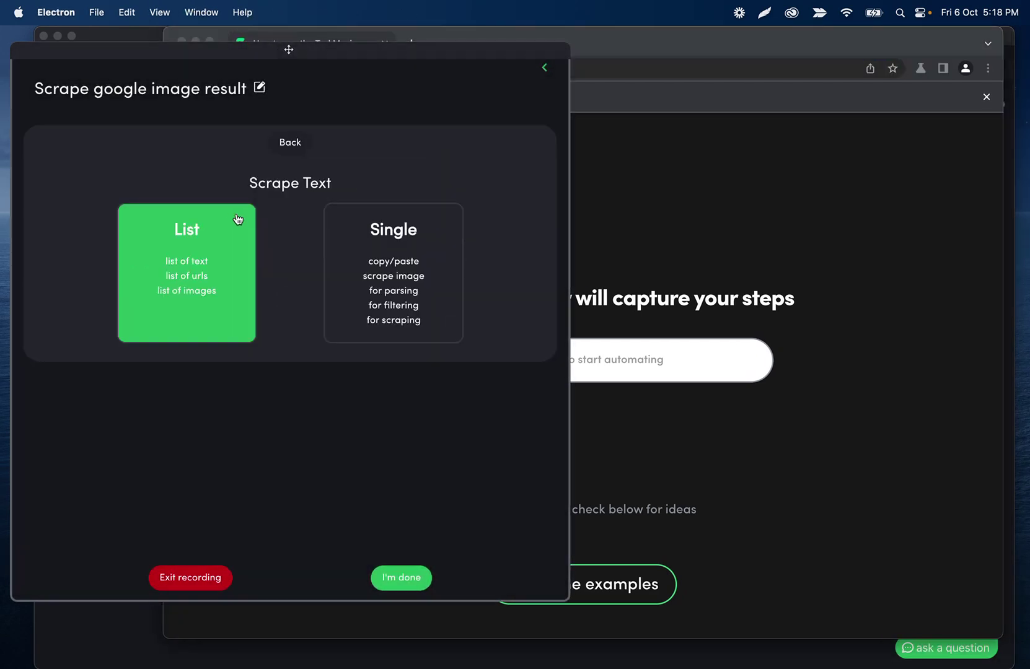
left_click(390, 264)
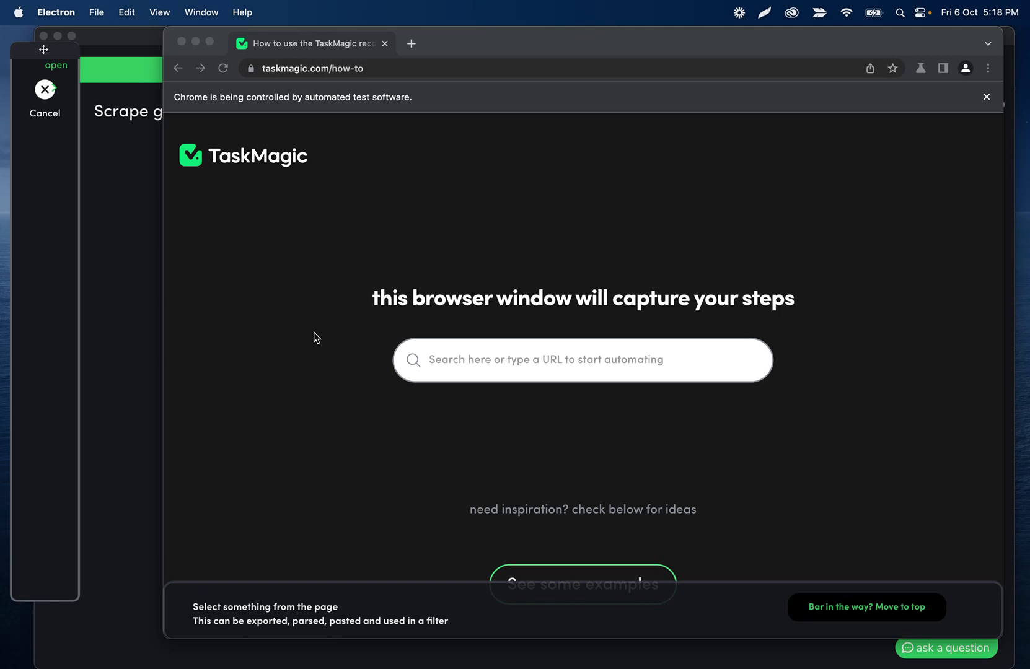
left_click(479, 290)
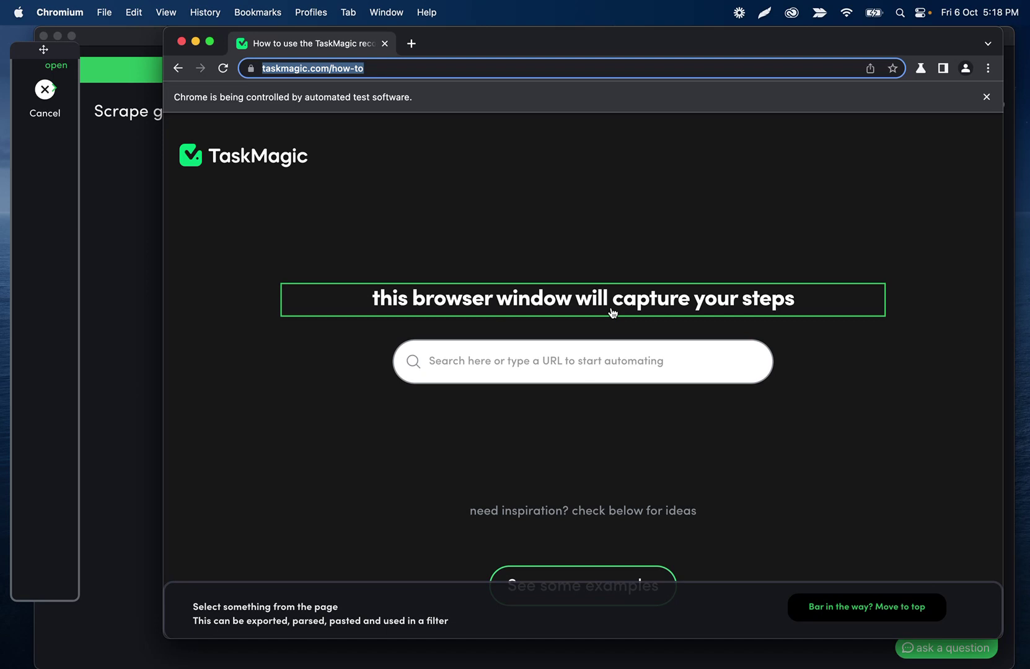
left_click(578, 303)
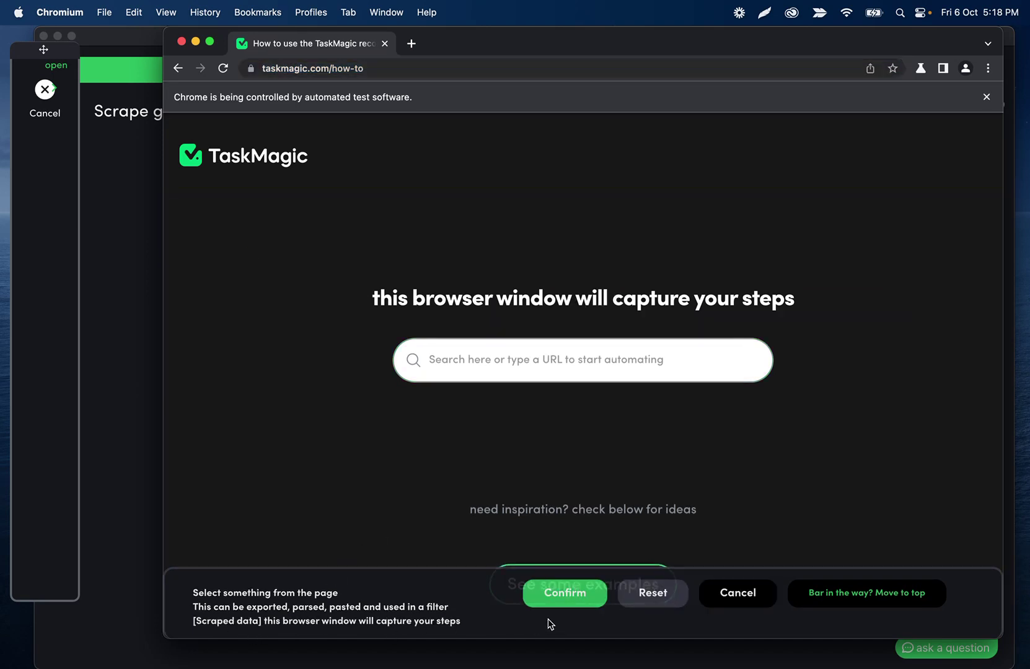
left_click(579, 597)
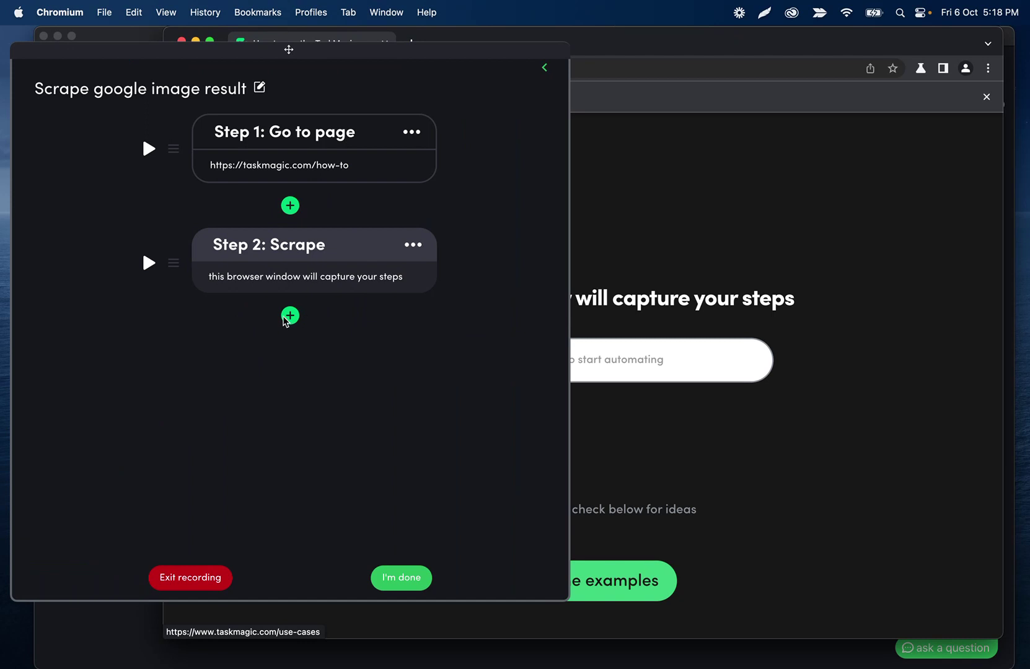
Step: Record a Type step into the page search box with placeholder text 'ddd'
left_click(291, 316)
left_click(357, 251)
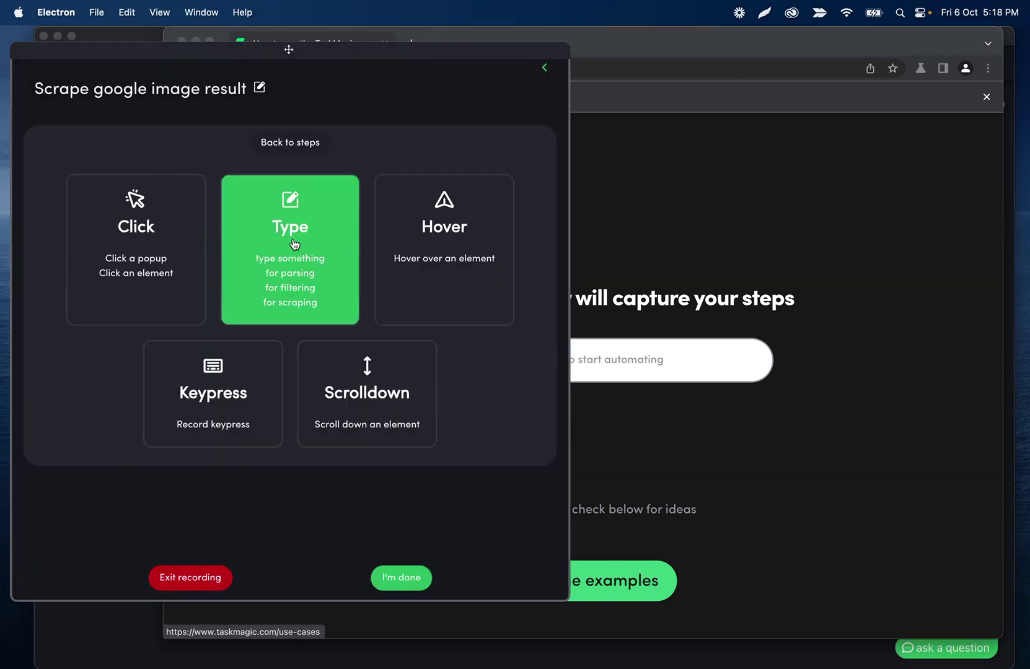
left_click(270, 248)
left_click(490, 370)
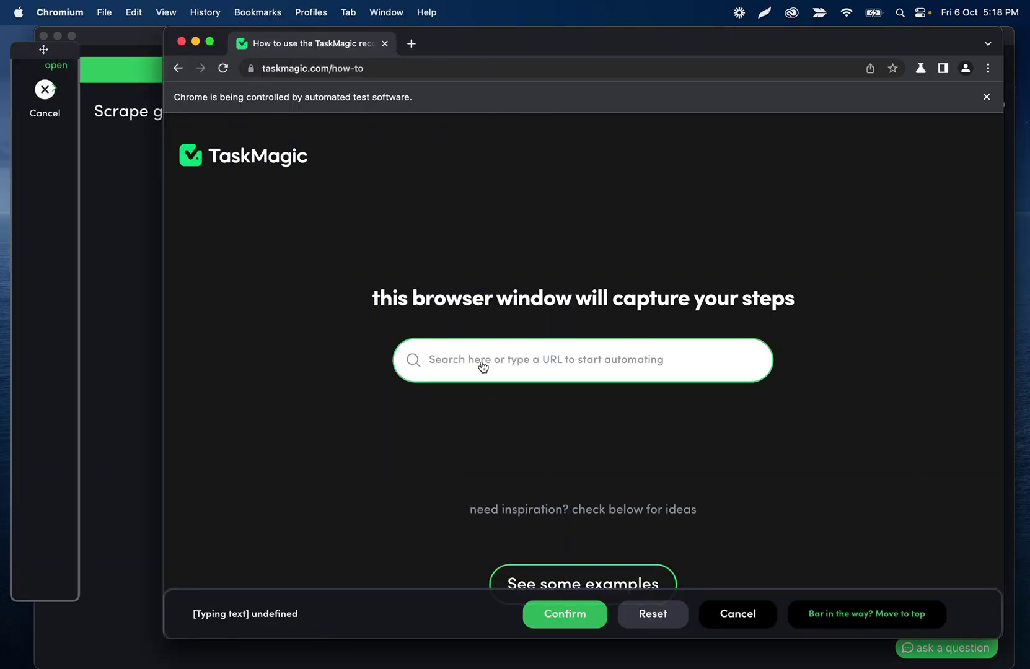
type("ddd")
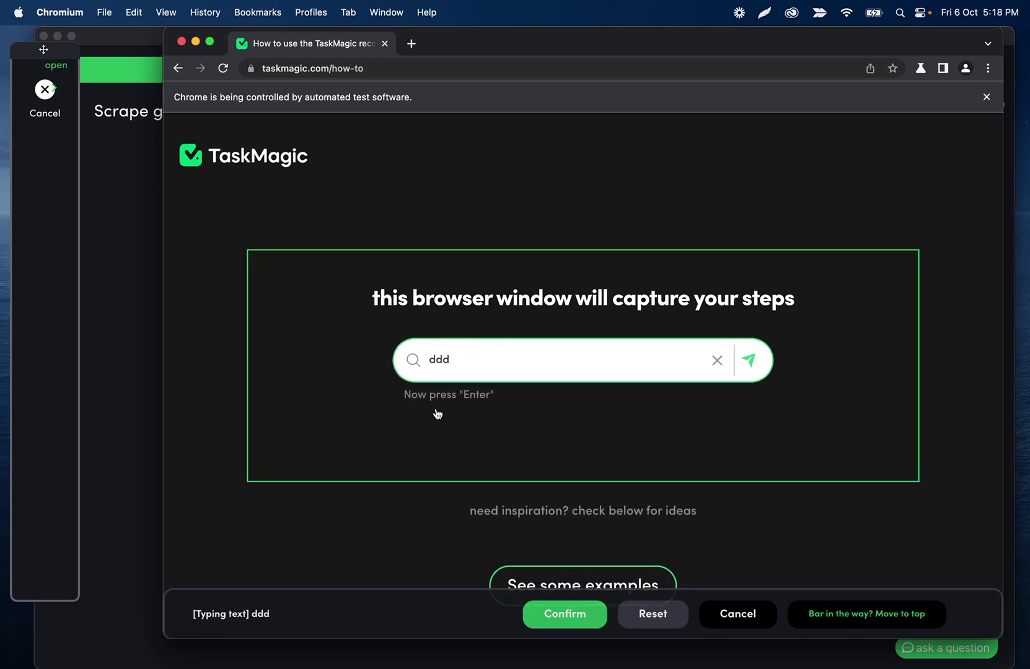
left_click(575, 618)
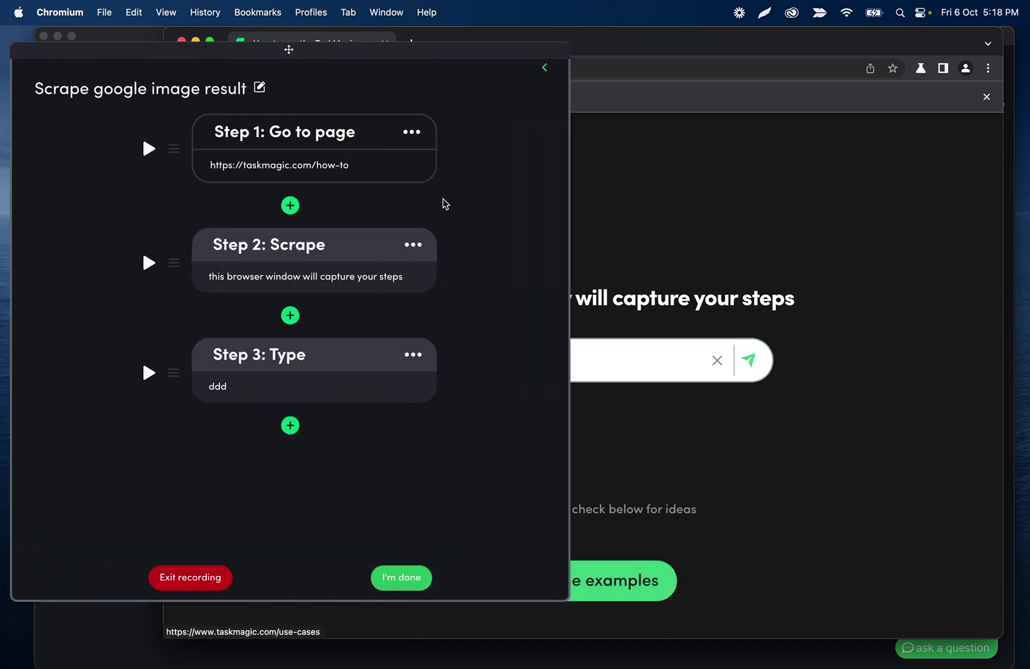
left_click(265, 386)
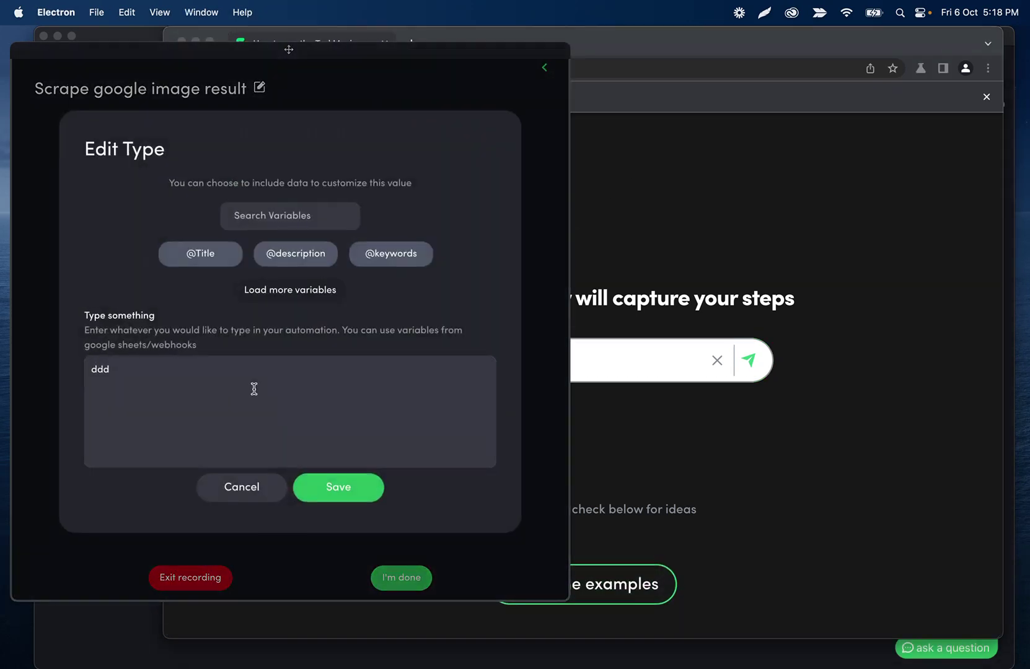
left_click_drag(164, 383, 86, 366)
key("BackSpace")
left_click(292, 291)
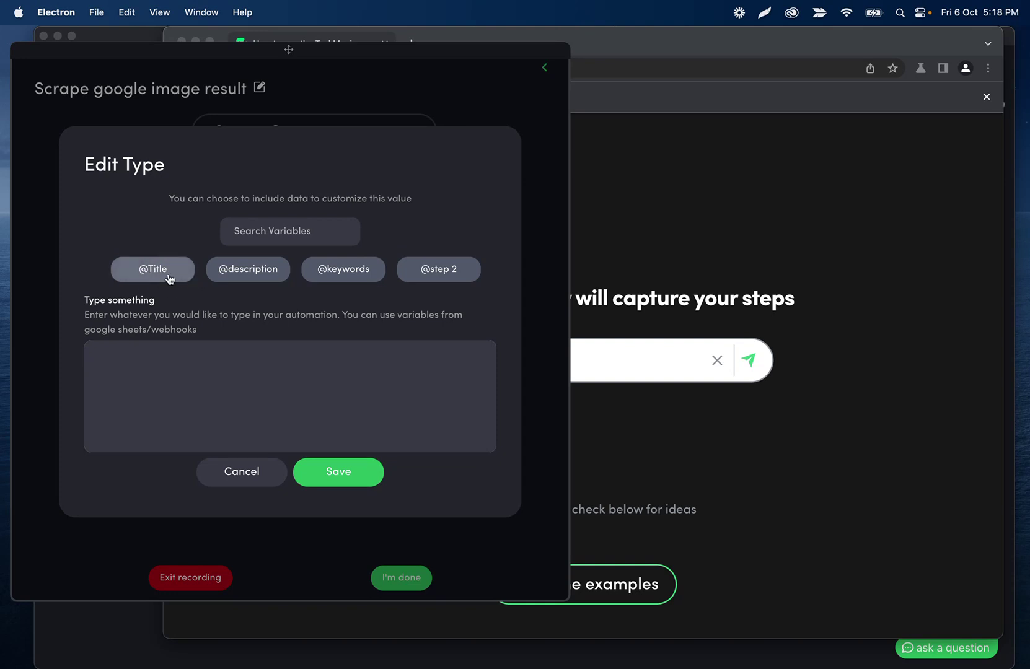
left_click(446, 273)
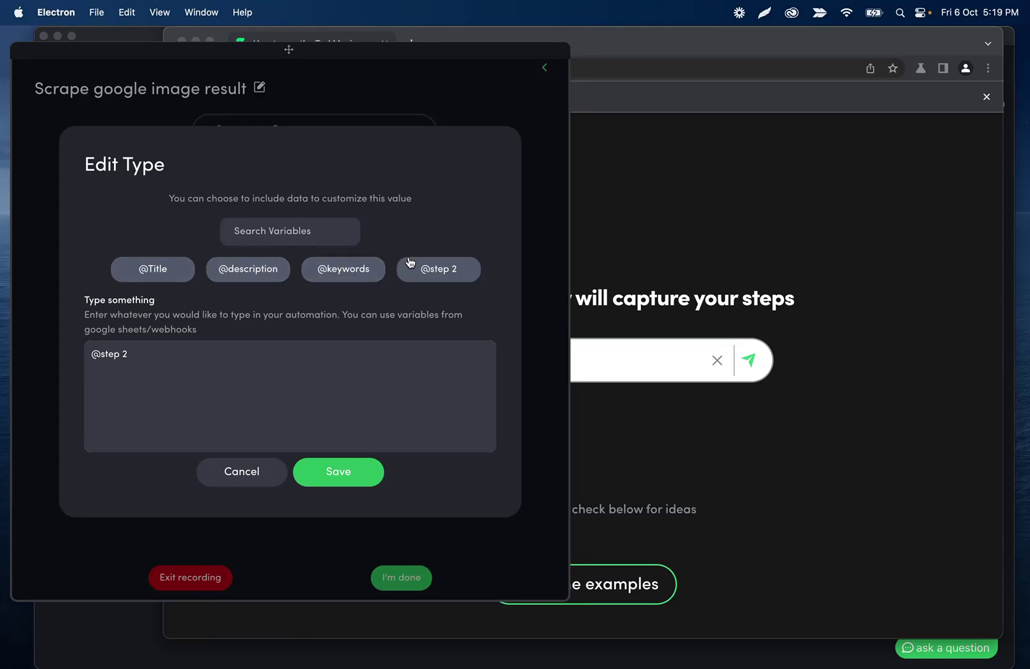
left_click(329, 474)
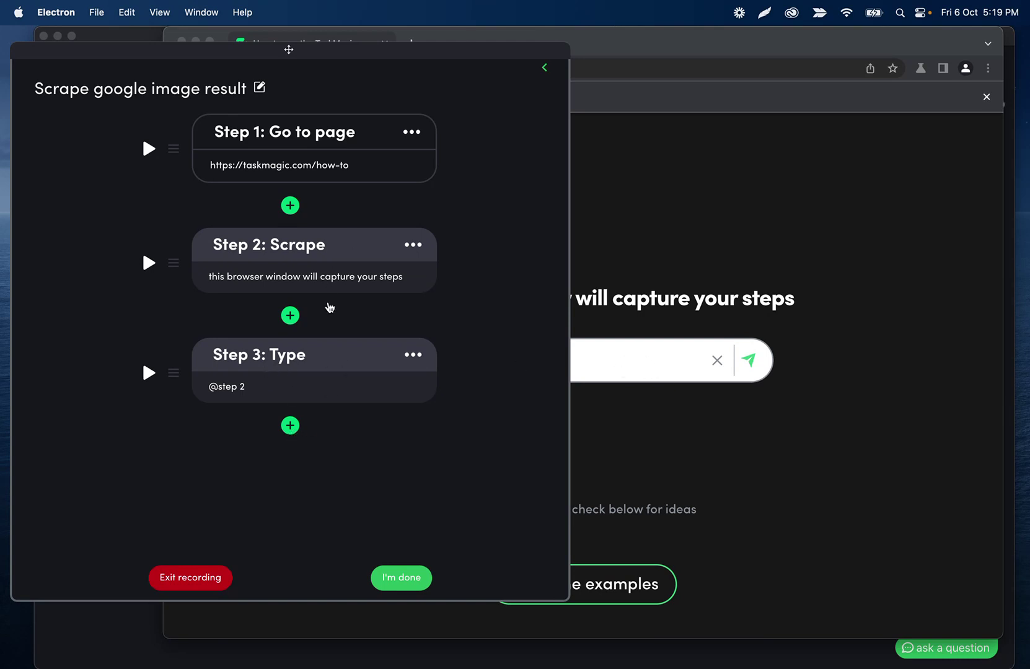
left_click(290, 426)
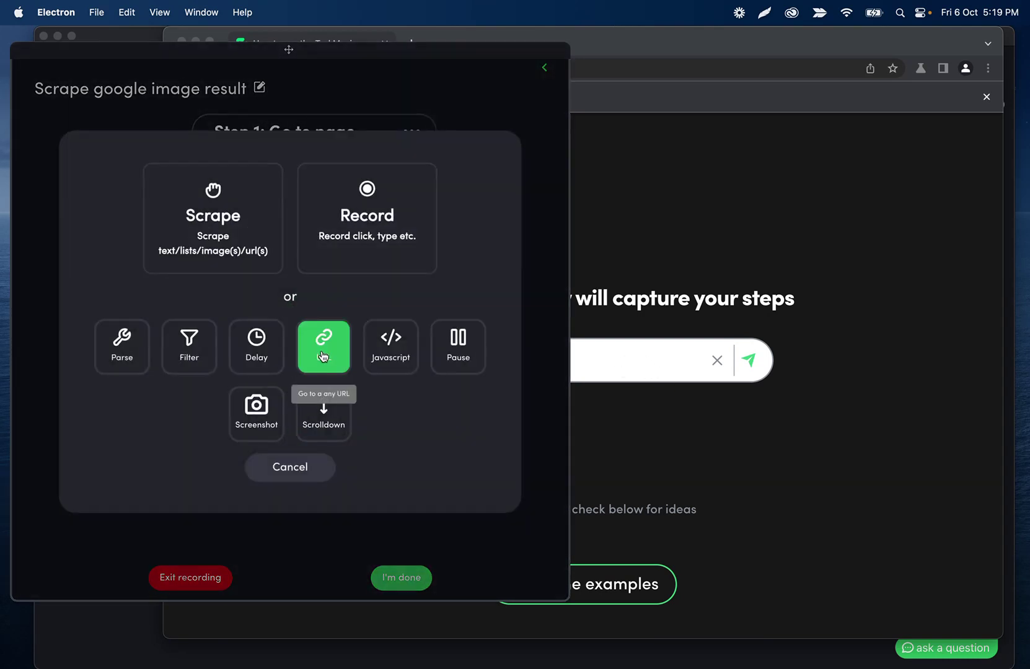
left_click(321, 341)
left_click(244, 396)
type("gm")
key("BackSpace")
key("BackSpace")
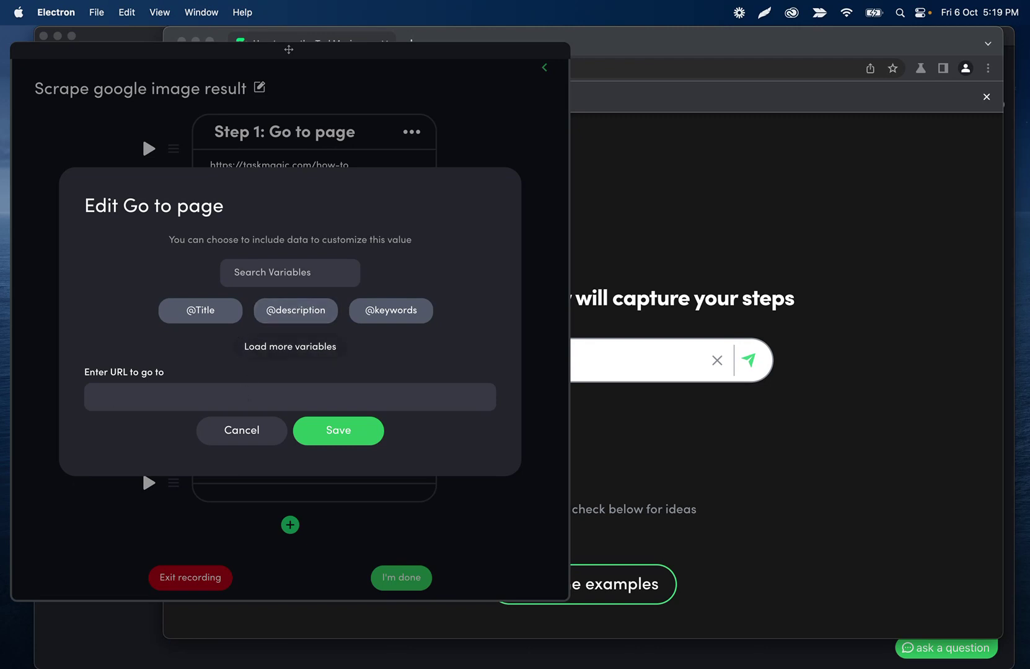
type("https://google.com")
left_click(347, 429)
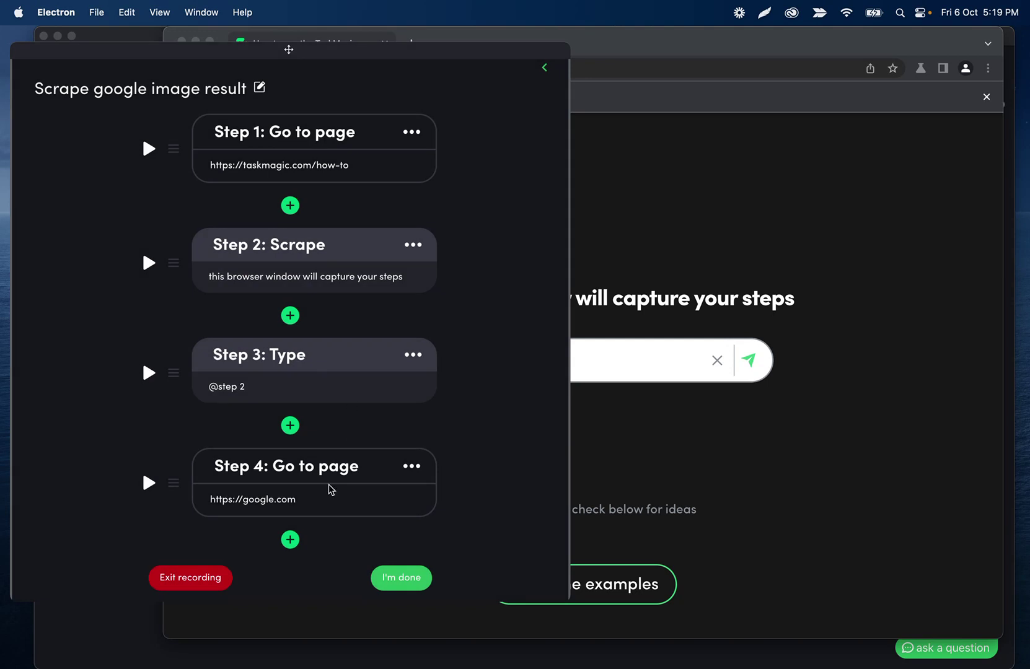
scroll(473, 249, "down", 1)
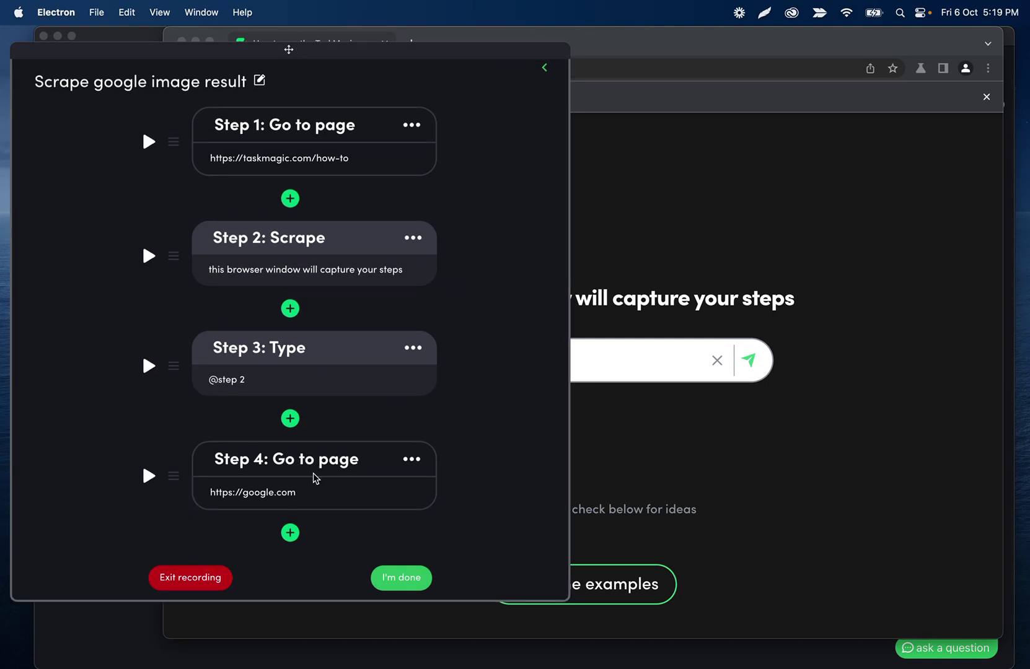
left_click(148, 478)
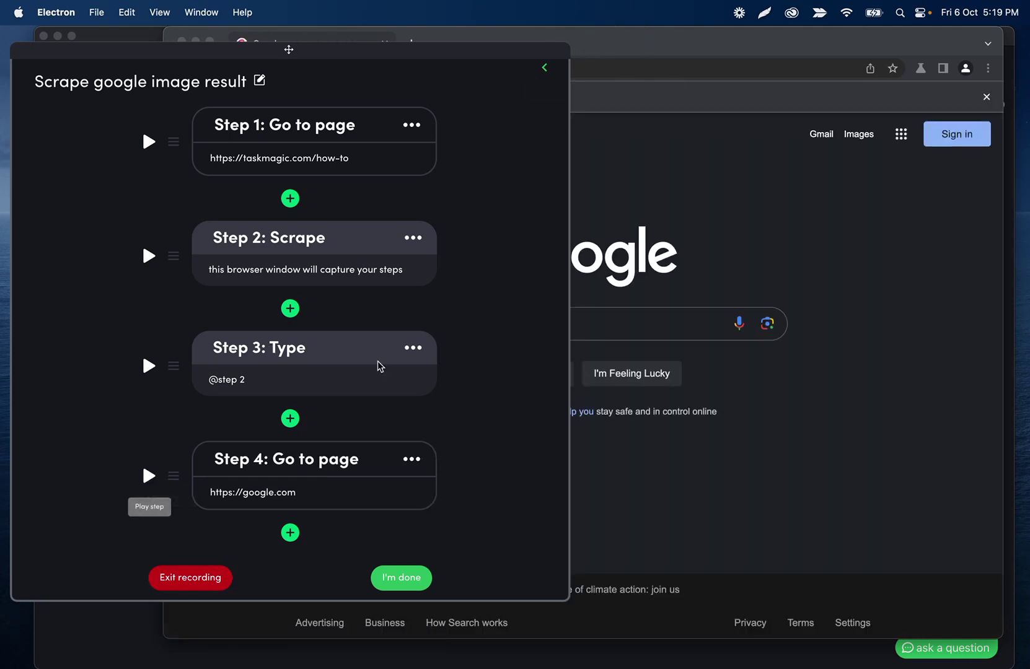
Step: Record a Type step entering 'test' into the Google search box
left_click(290, 533)
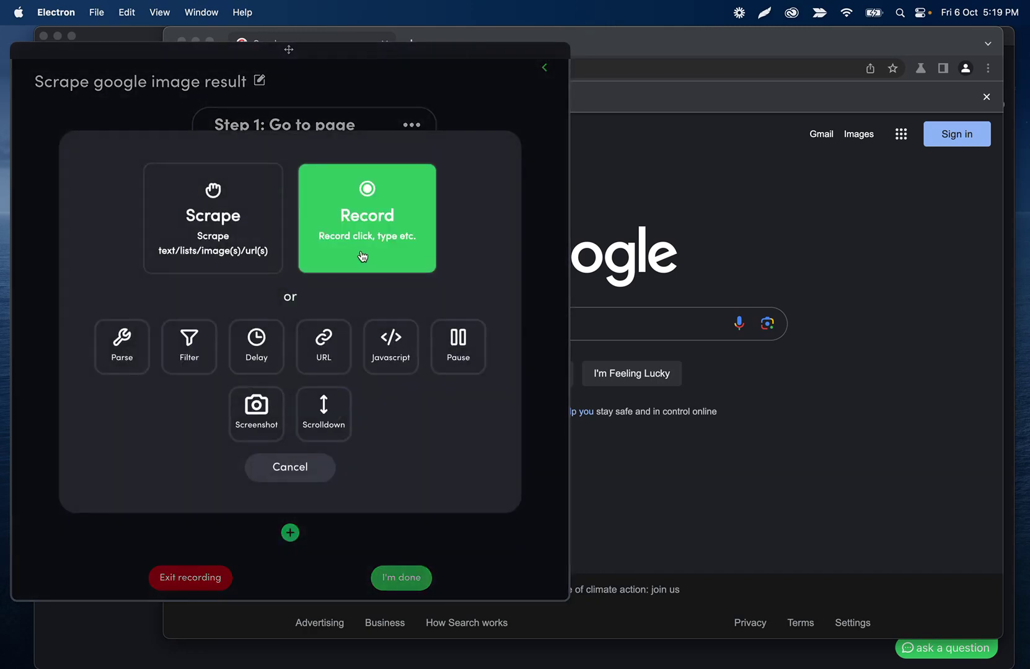
left_click(366, 239)
left_click(298, 251)
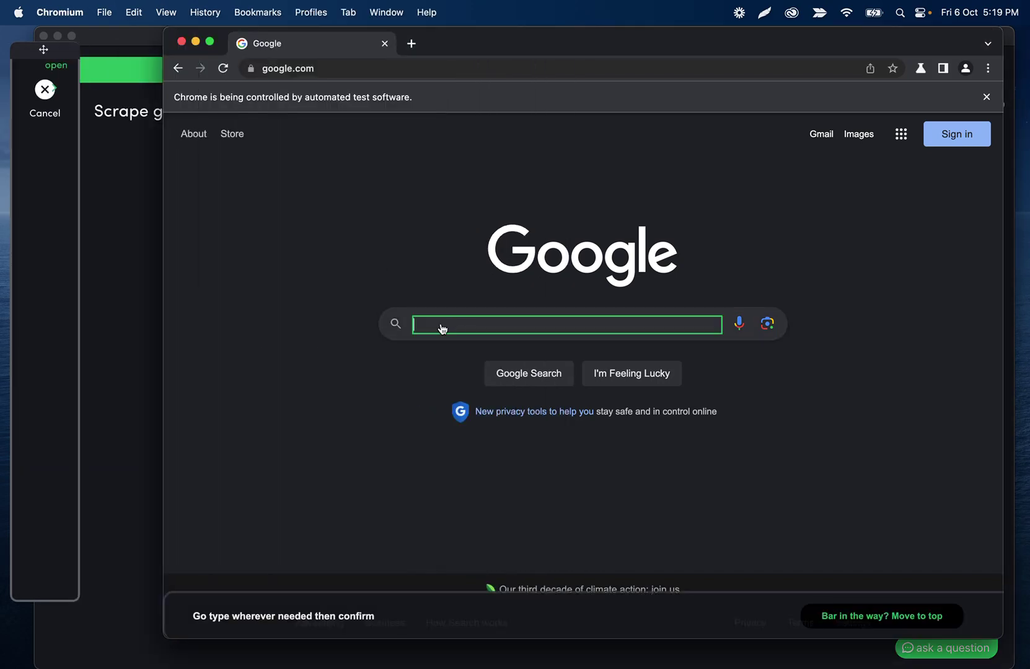
left_click(442, 328)
type("test")
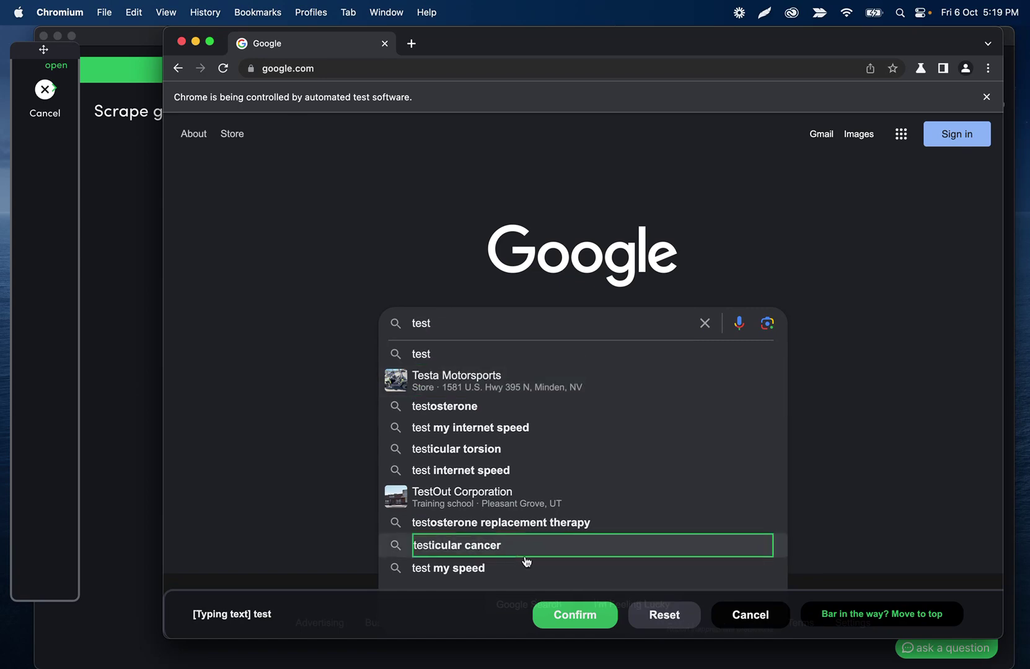
left_click(585, 622)
scroll(375, 485, "down", 3)
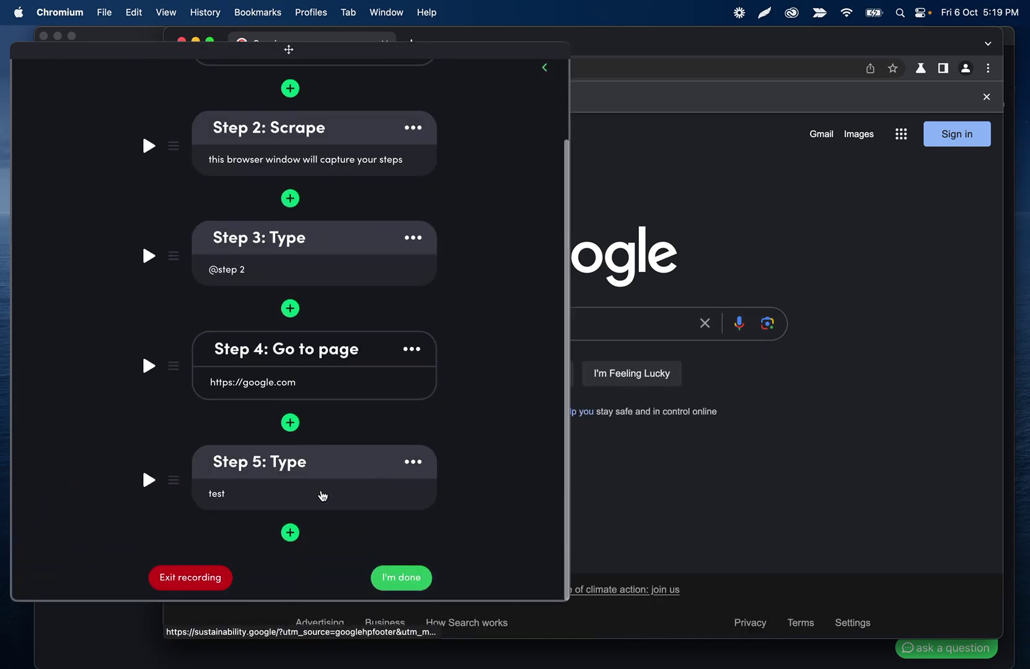
left_click(322, 494)
key("BackSpace")
left_click(314, 290)
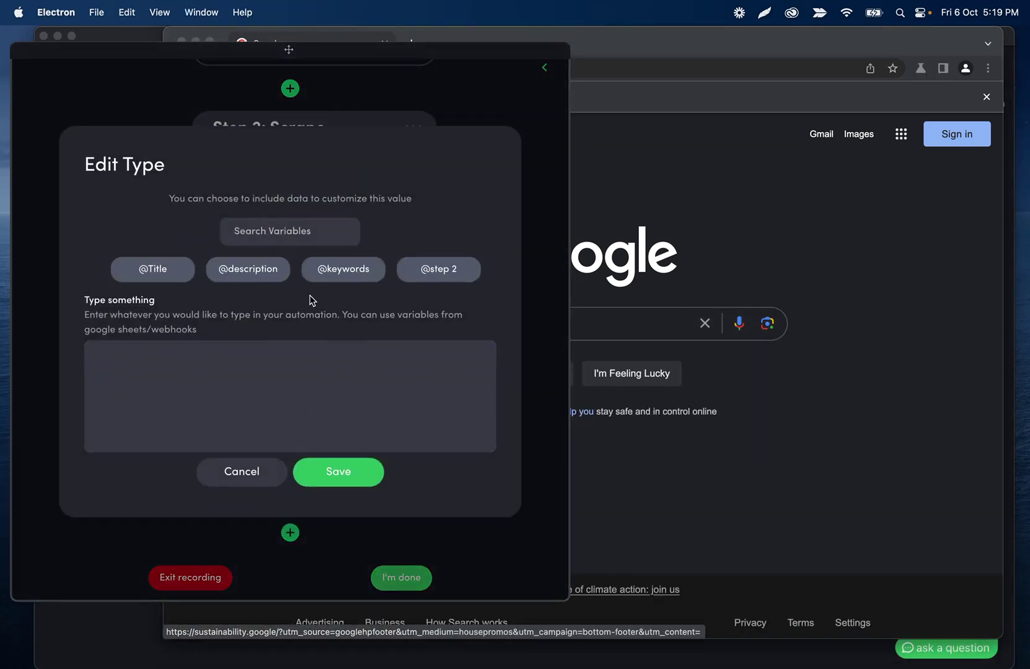
left_click(438, 269)
left_click(354, 474)
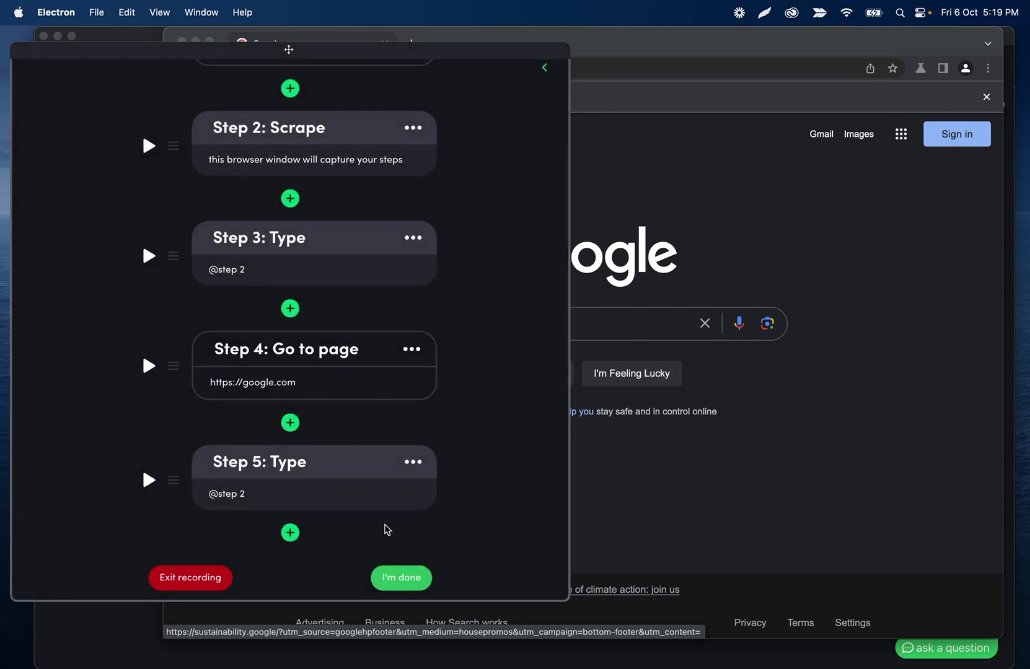
left_click(403, 580)
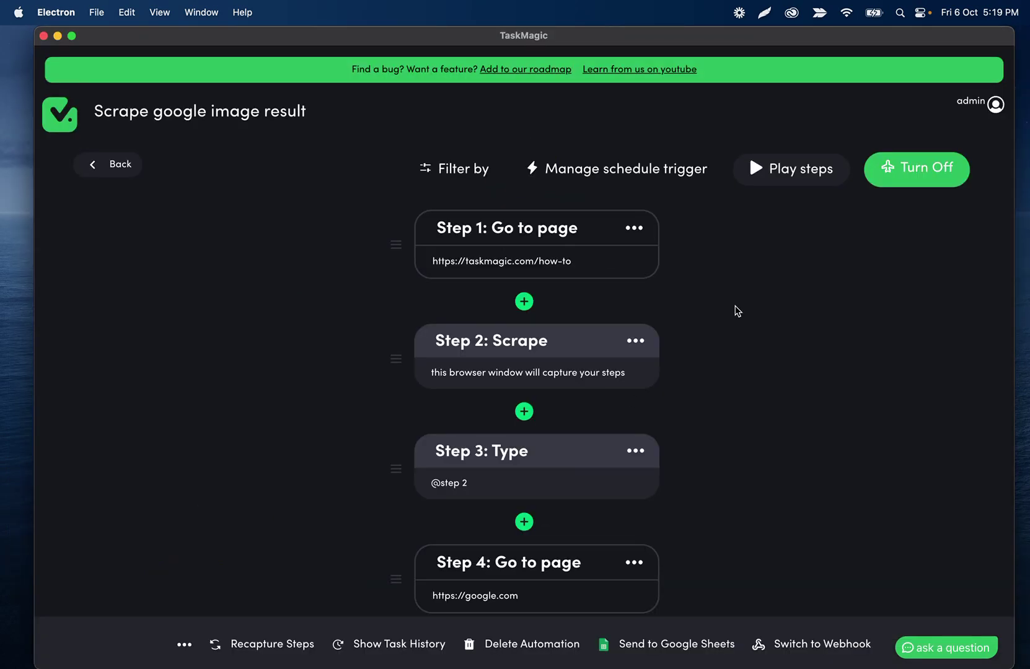
Step: Play all steps of the automation and move the automated Chromium window aside
left_click(784, 170)
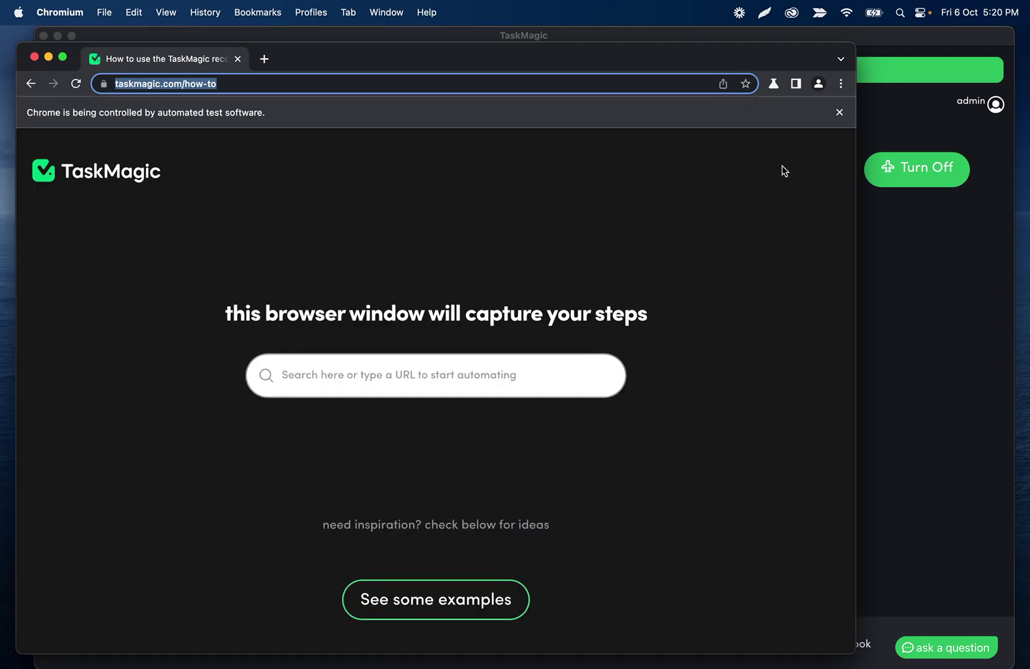
left_click_drag(715, 64, 813, 38)
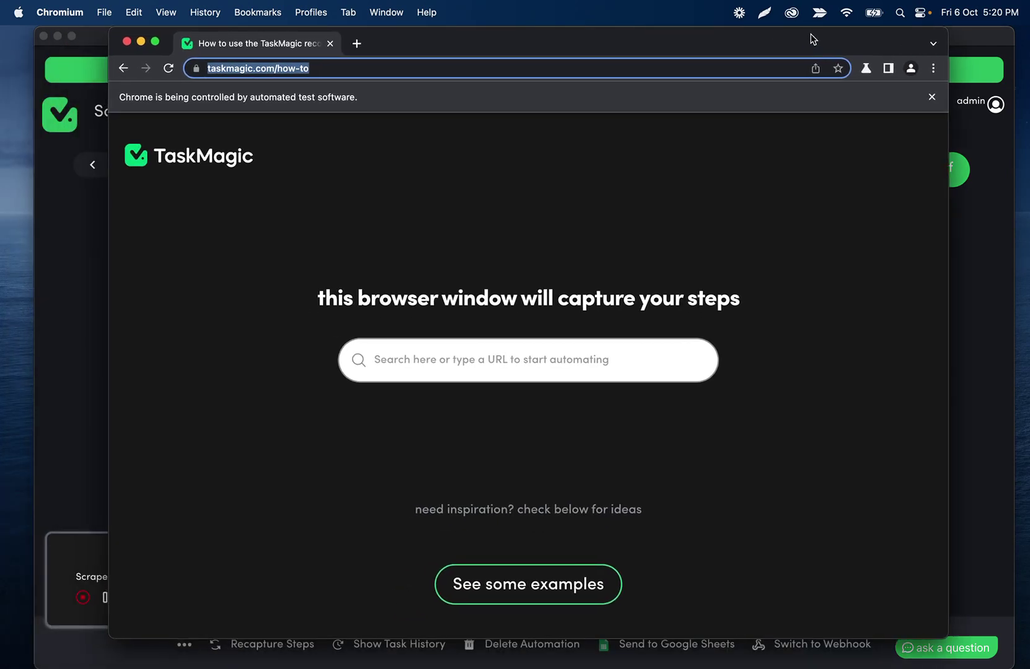